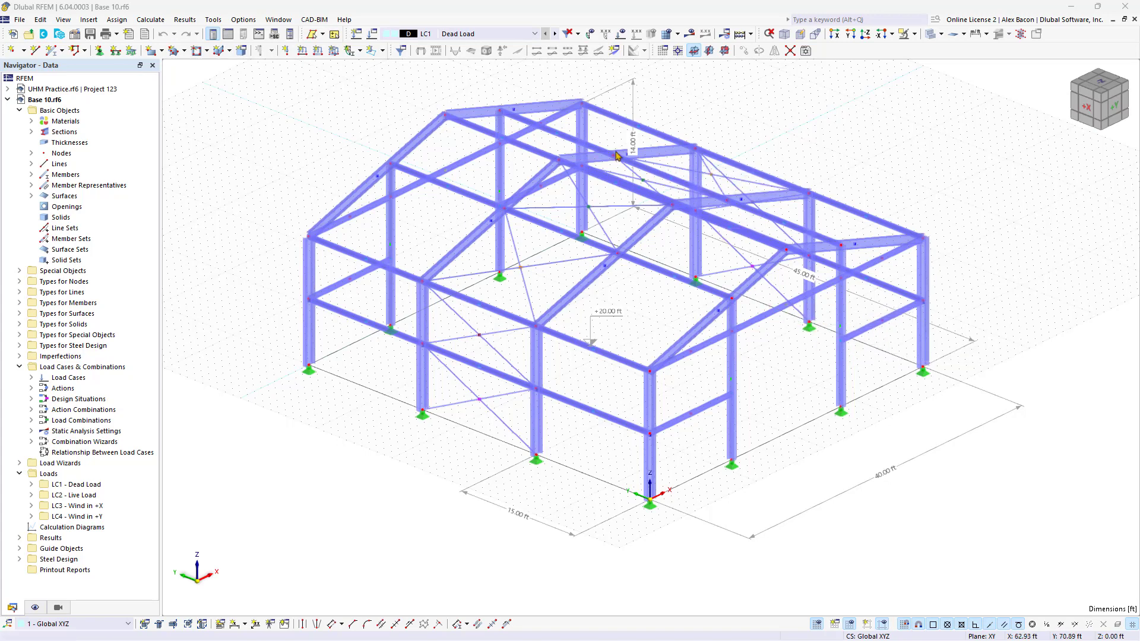
Step: Create a uniform 0.1 kip/ft member load in LC1 - Dead Load and assign it to the eave member at the origin corner
click(484, 32)
click(484, 33)
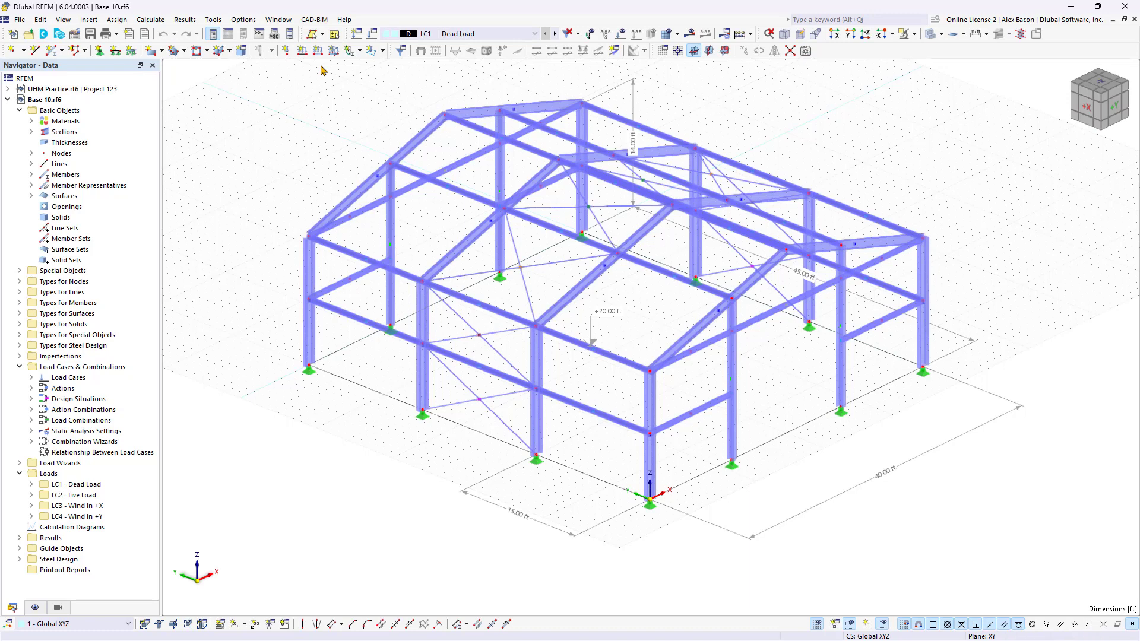
click(345, 146)
click(319, 51)
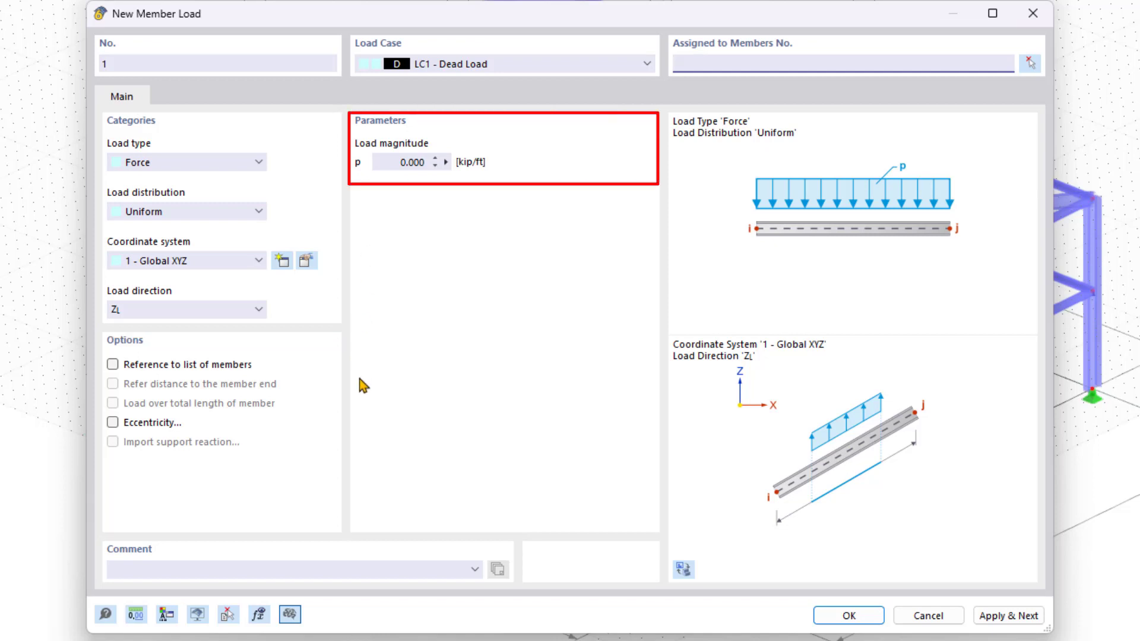
click(396, 162)
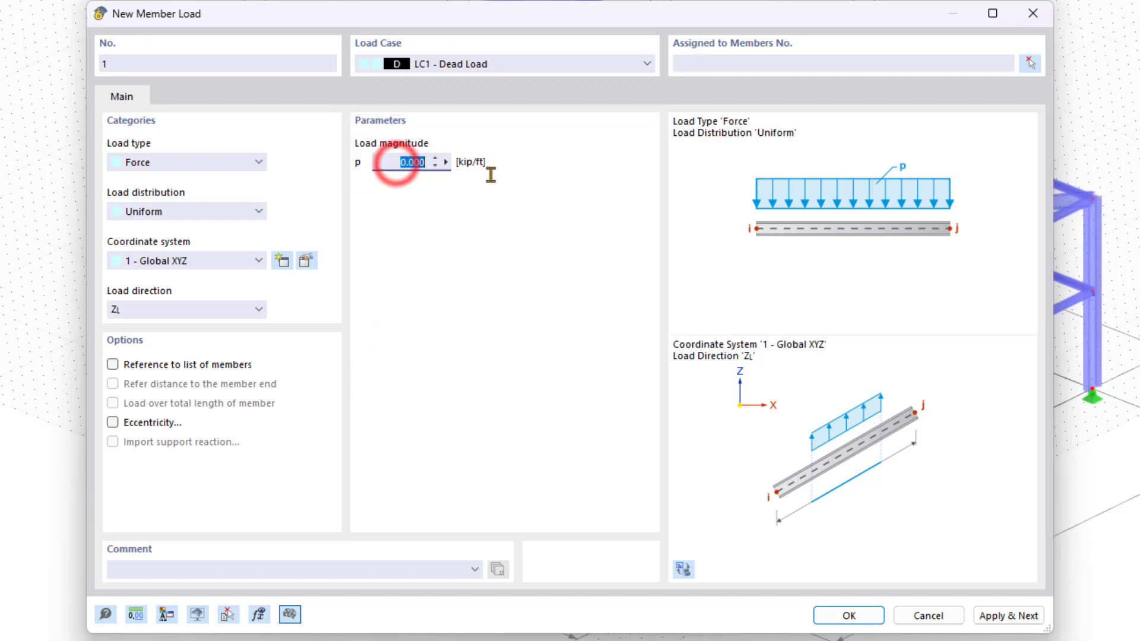
text(0.)
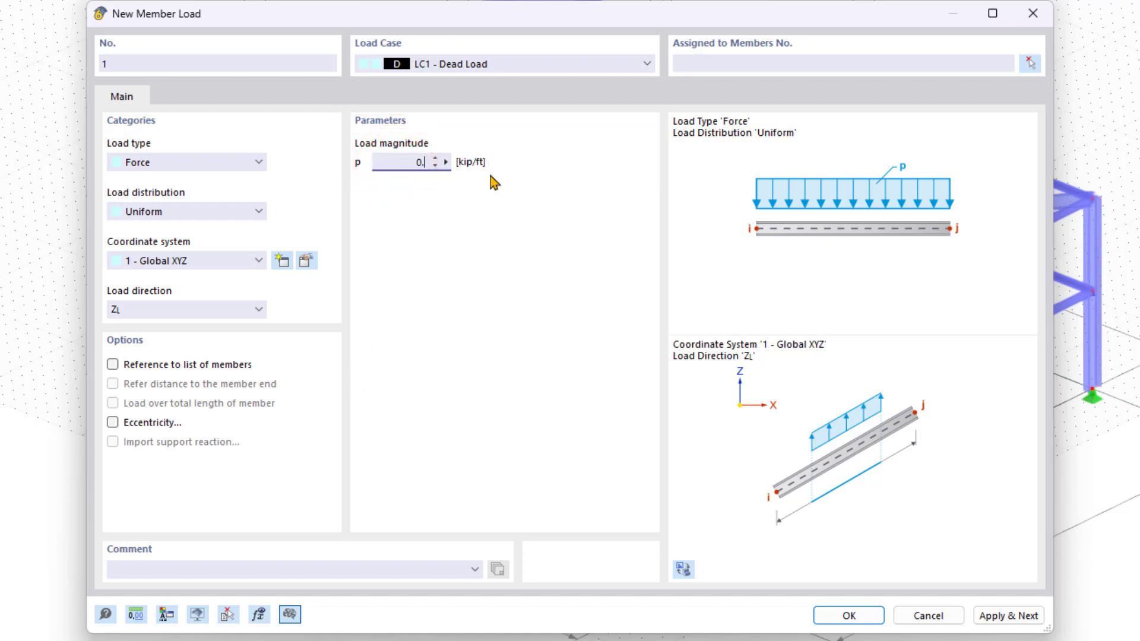
text(1)
click(850, 615)
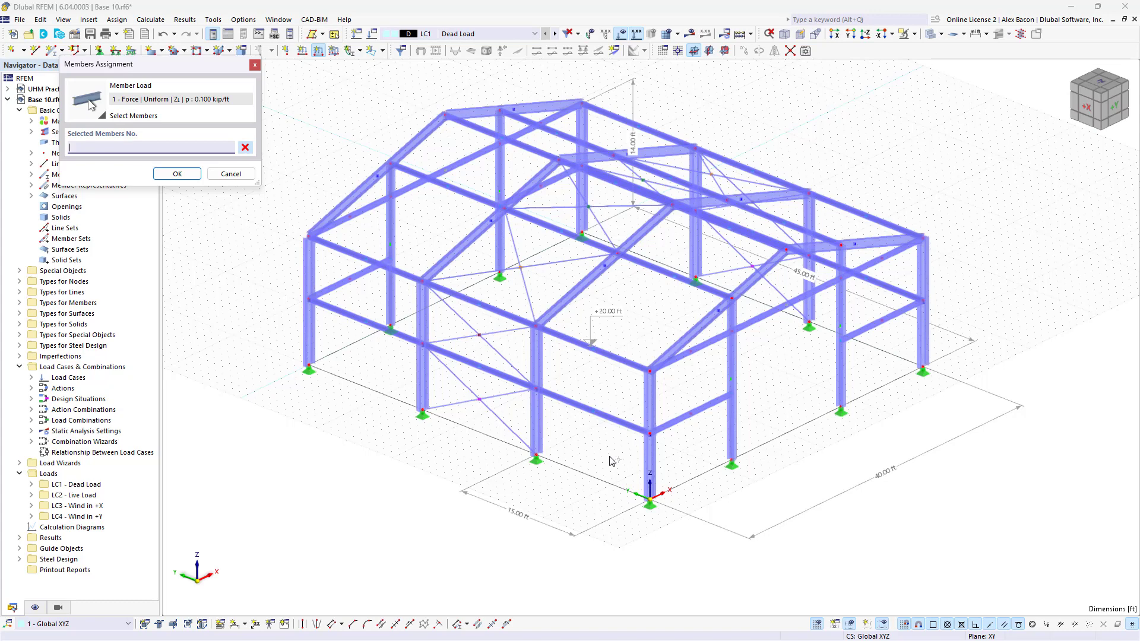
click(575, 343)
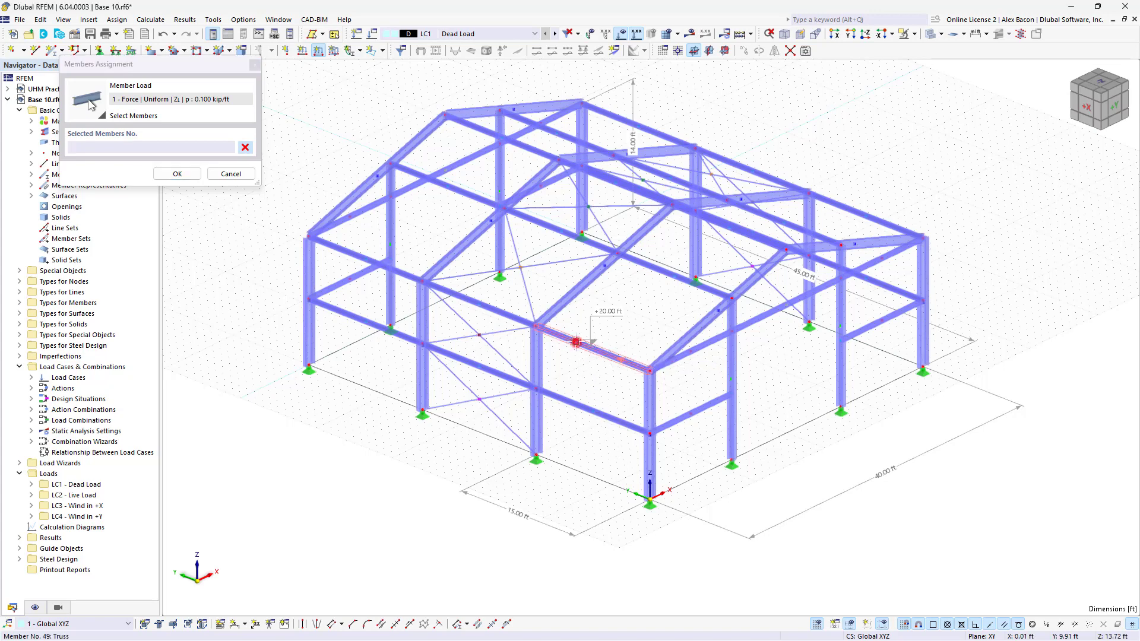
click(192, 173)
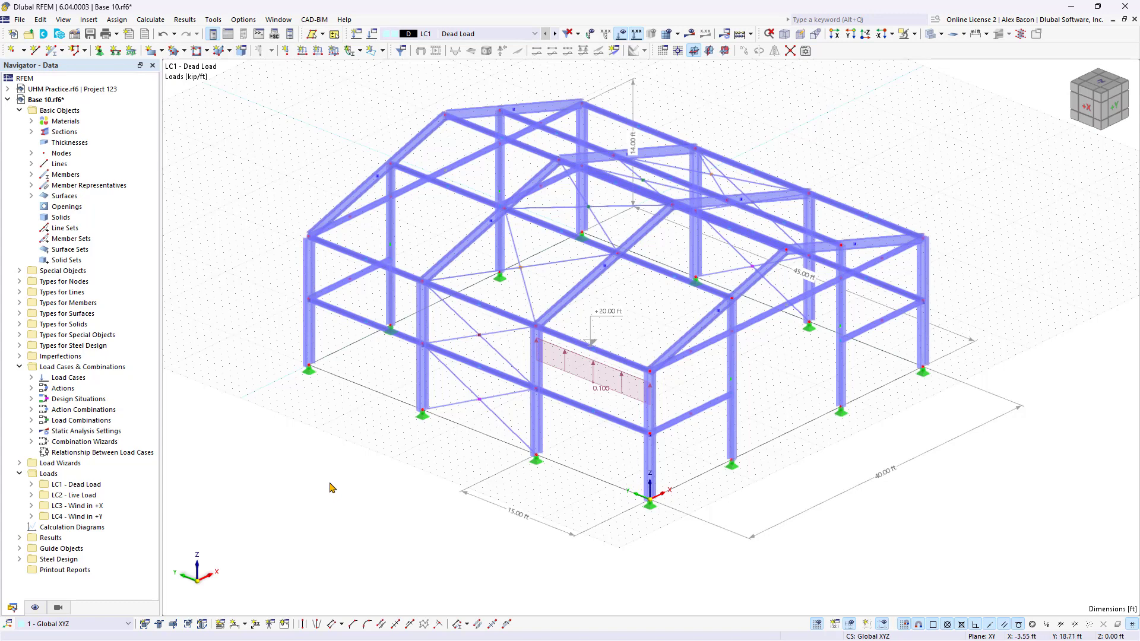
Step: Reduce the graphical display size of the member load on the eave member
right_click(601, 386)
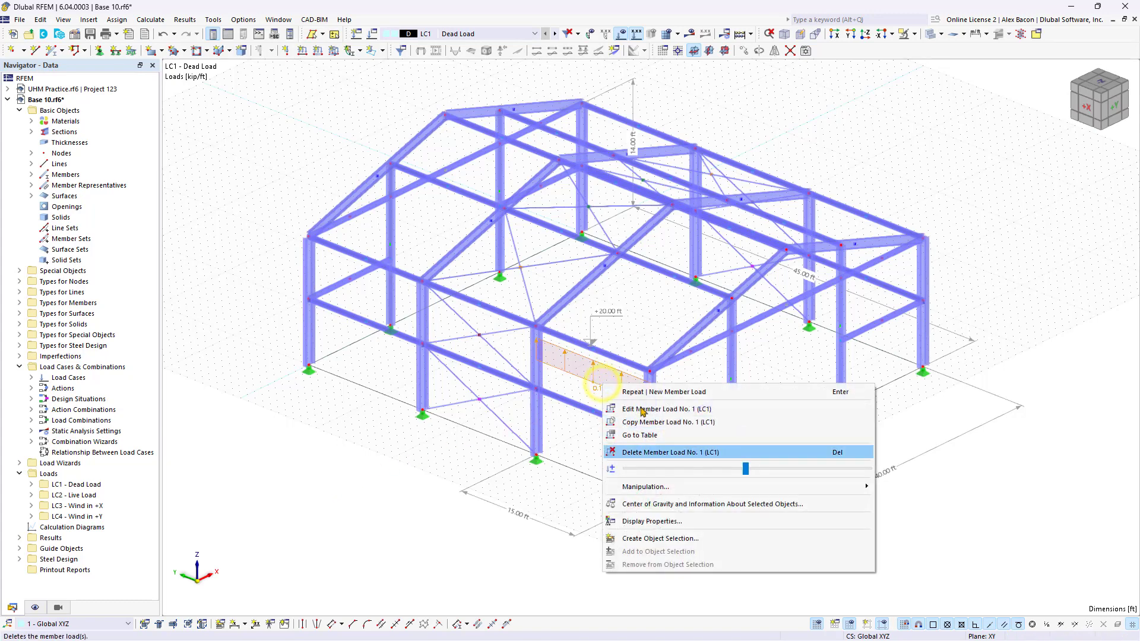
drag(746, 469, 680, 472)
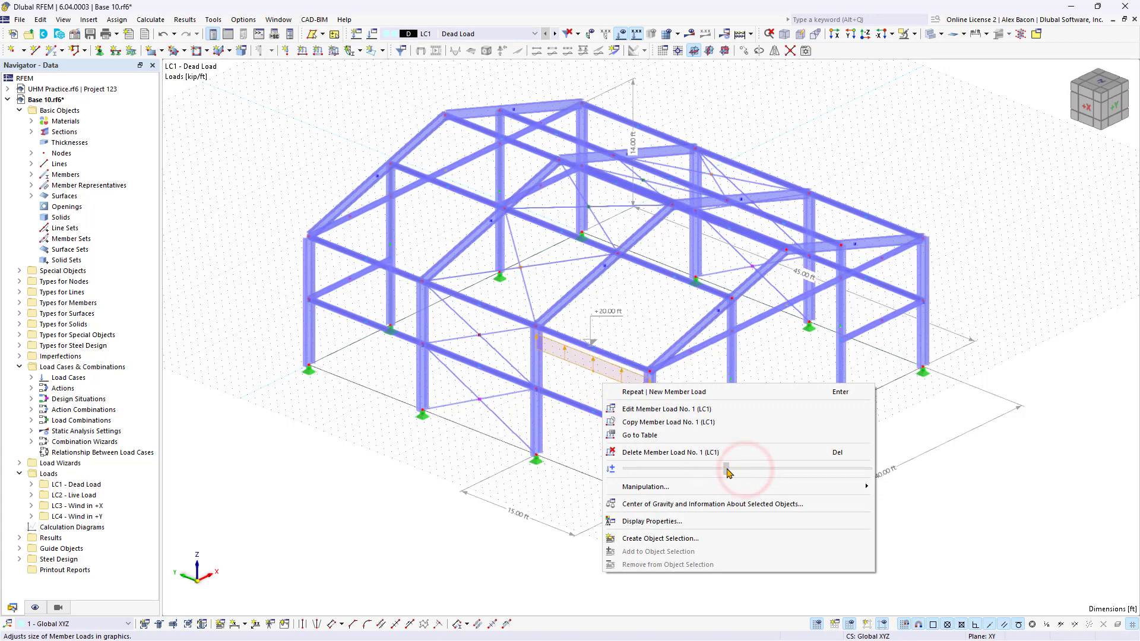
click(579, 428)
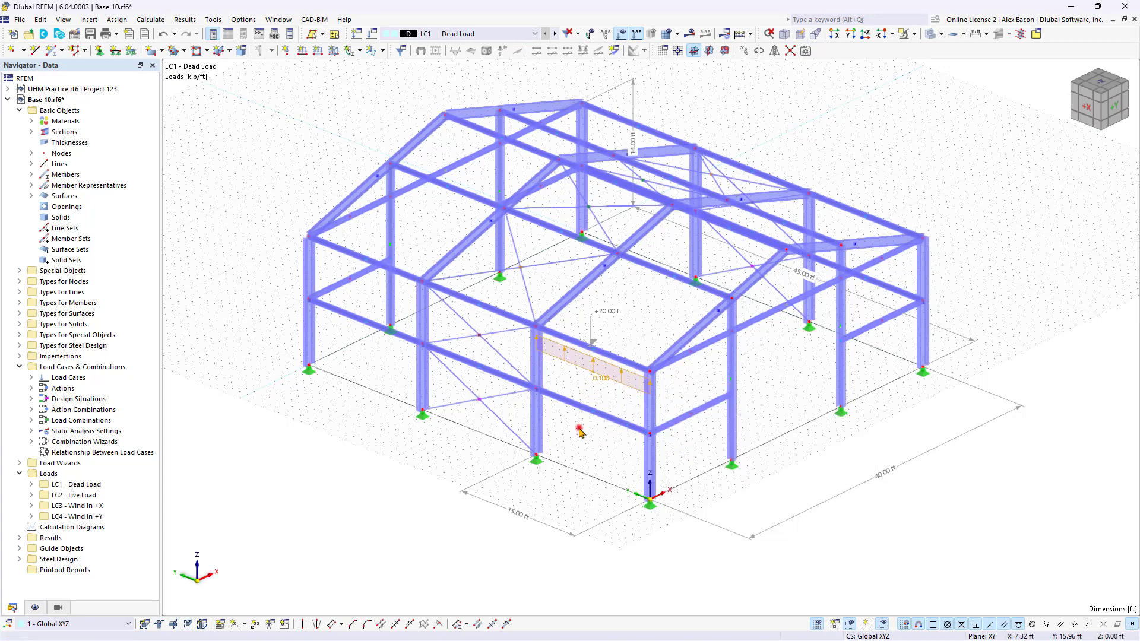
Step: Edit the eave member load, reversing the sign of its magnitude so that it acts downward
double_click(594, 366)
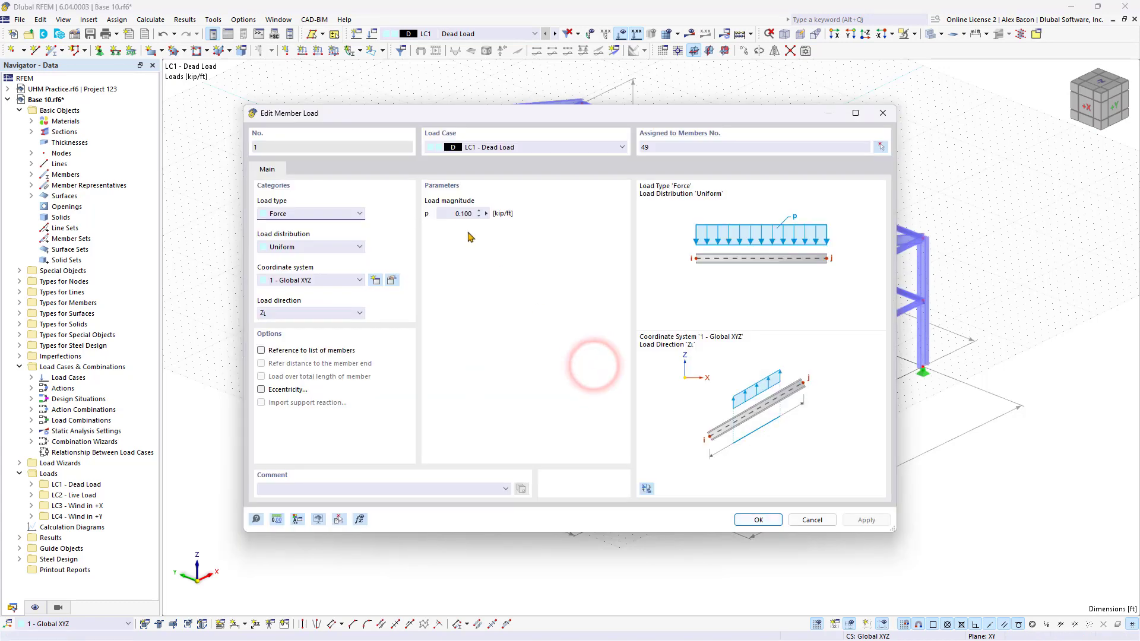
click(451, 214)
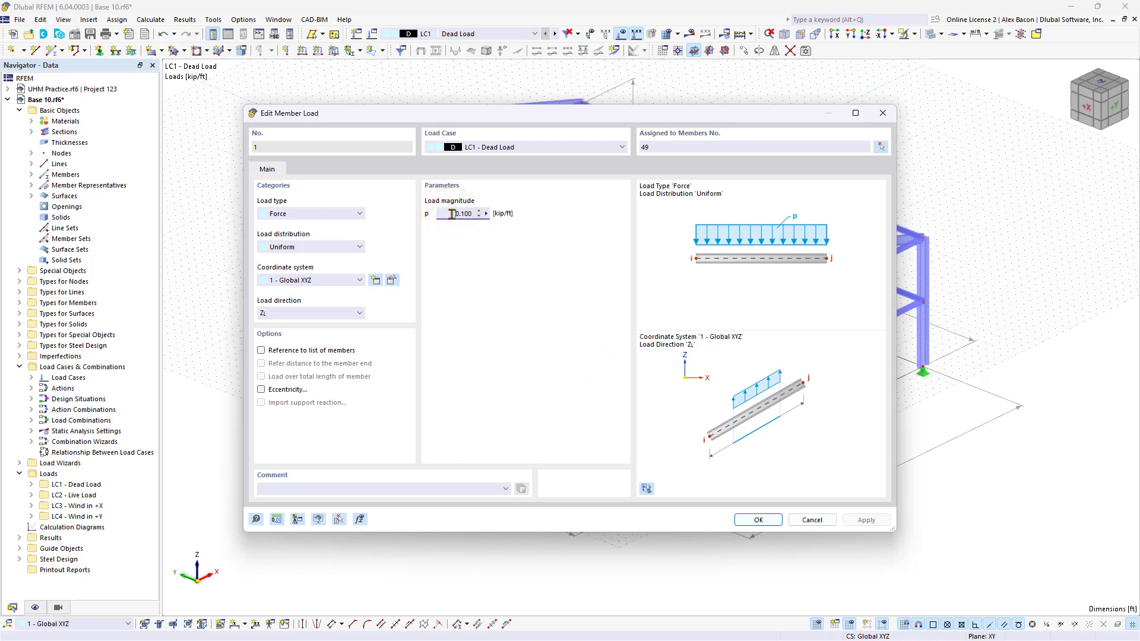
key(Return)
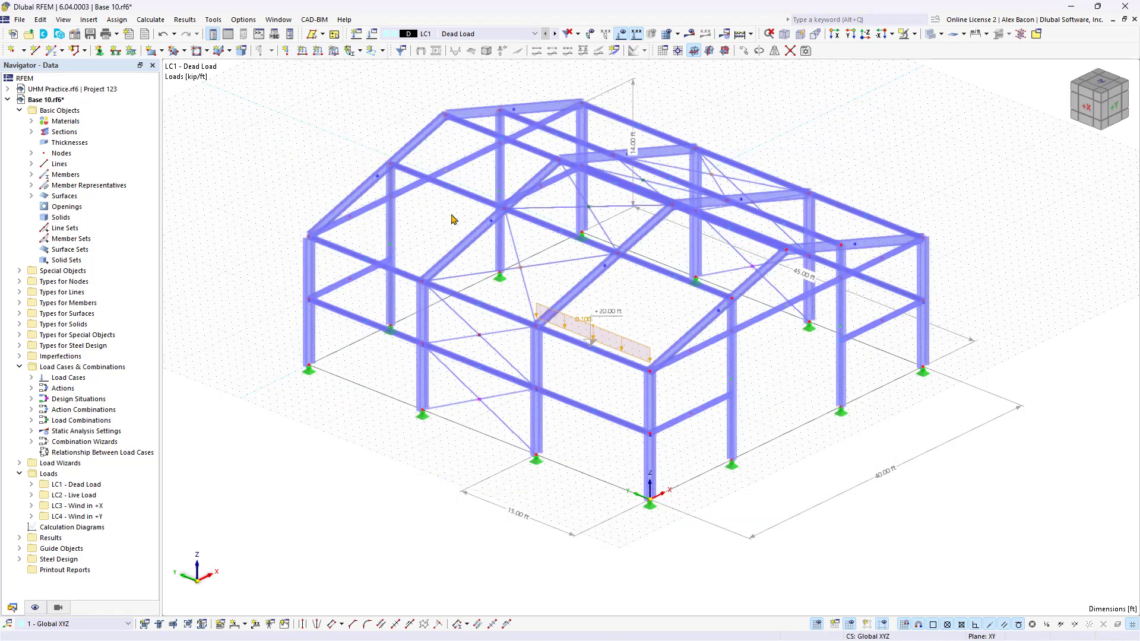
Step: Delete the uniform member load from the eave member
click(653, 297)
click(624, 337)
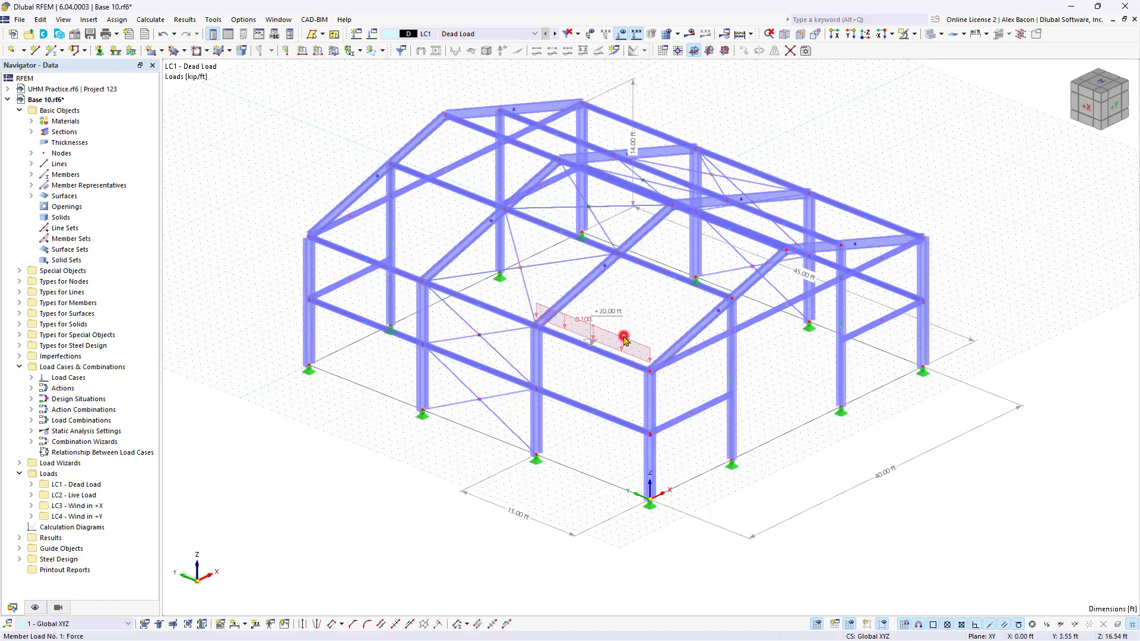
key(Delete)
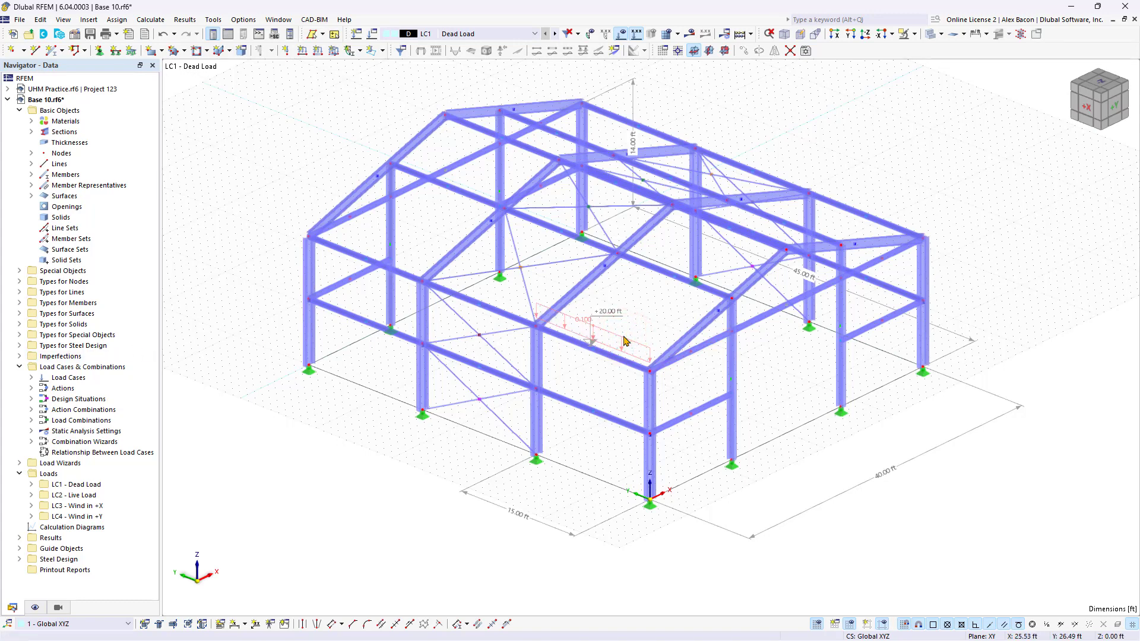
Step: Start a Member Loads from Area Load wizard for LC1 - Dead Load with a uniform magnitude of -0.1 ksf
click(19, 465)
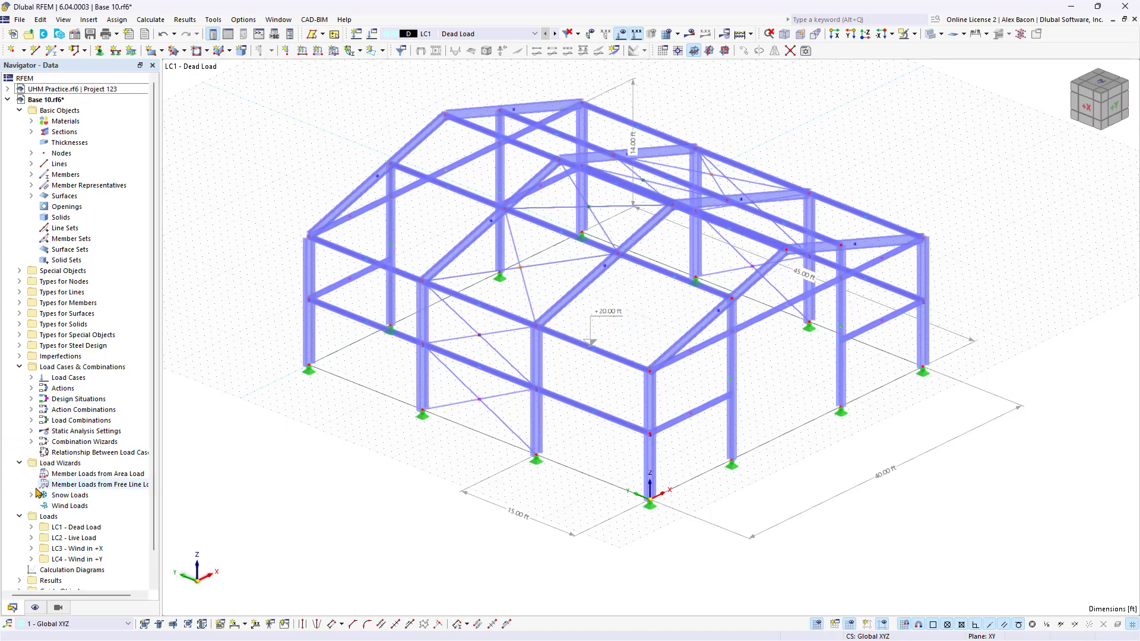
click(76, 474)
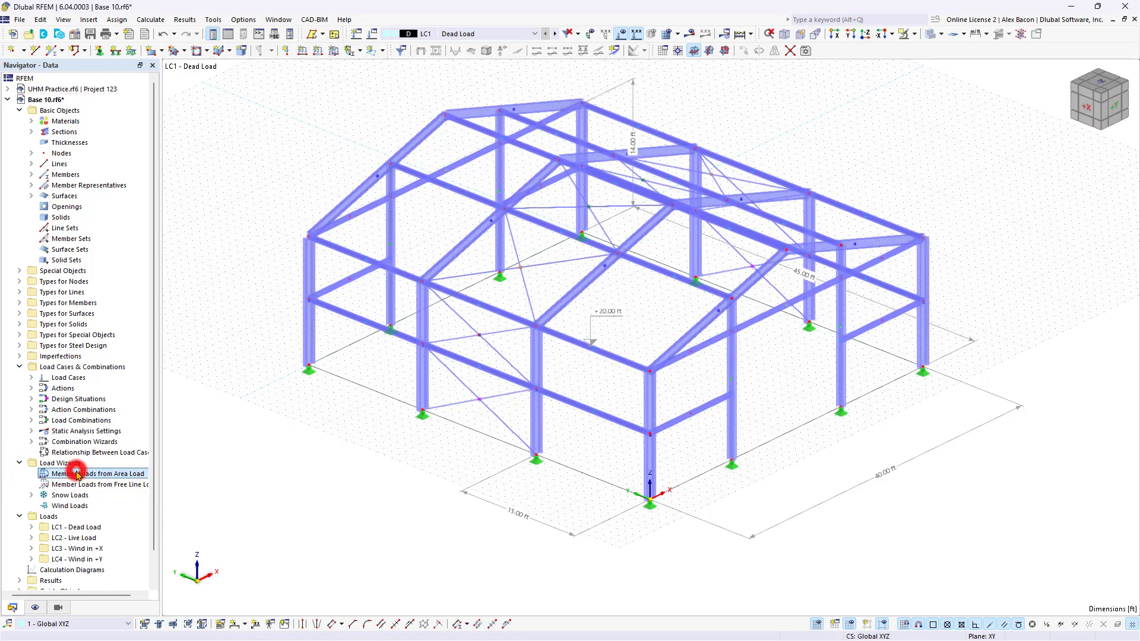
double_click(76, 473)
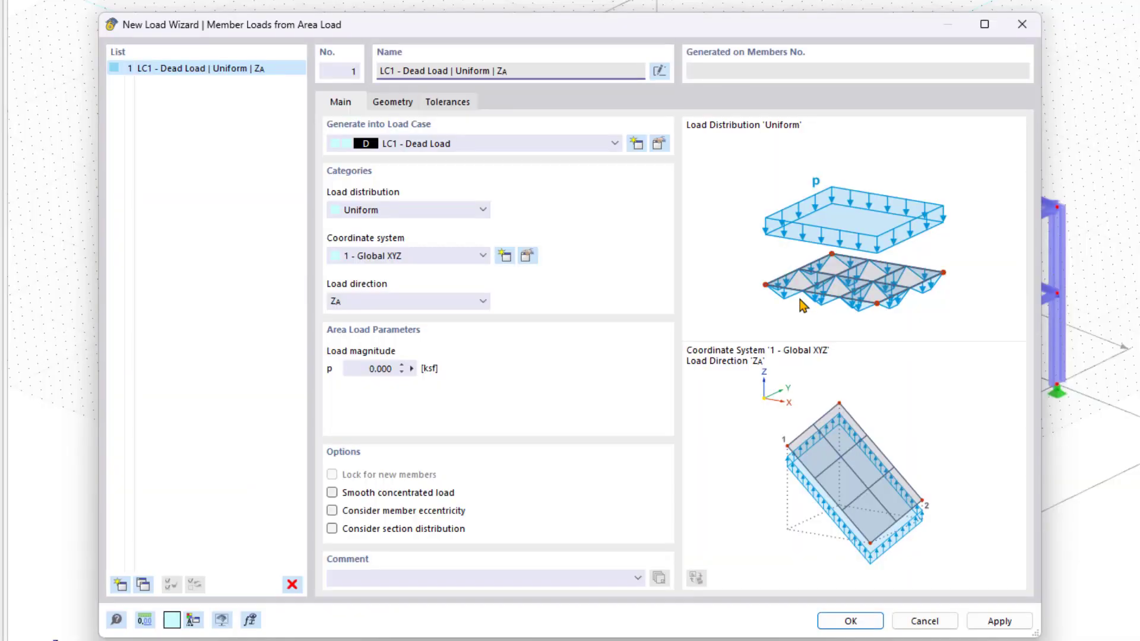
click(613, 144)
click(592, 141)
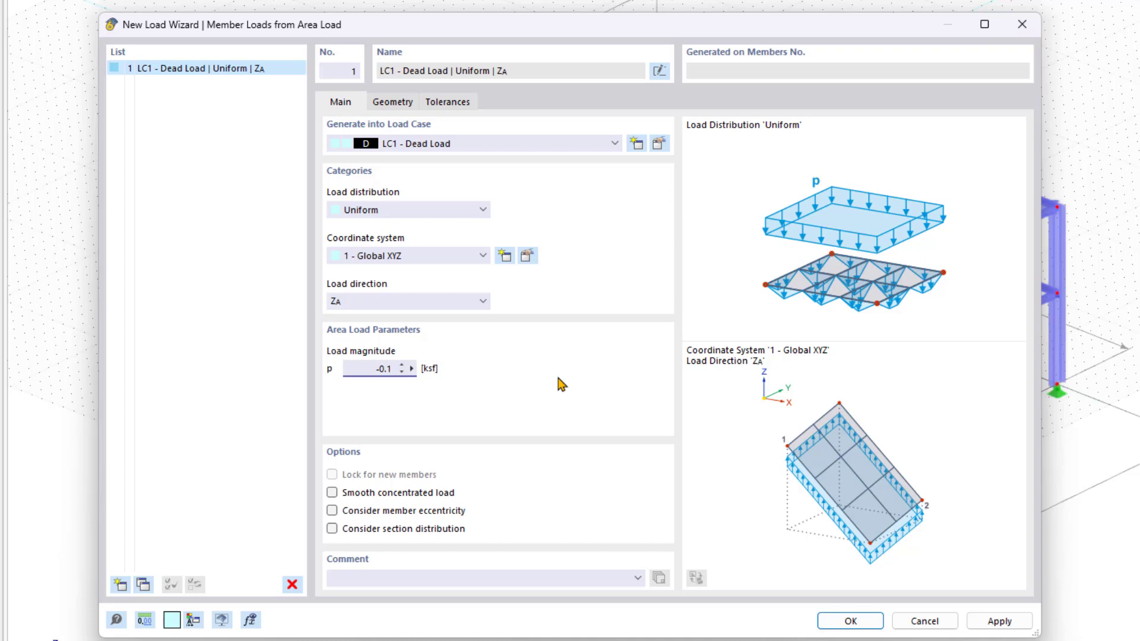
double_click(369, 369)
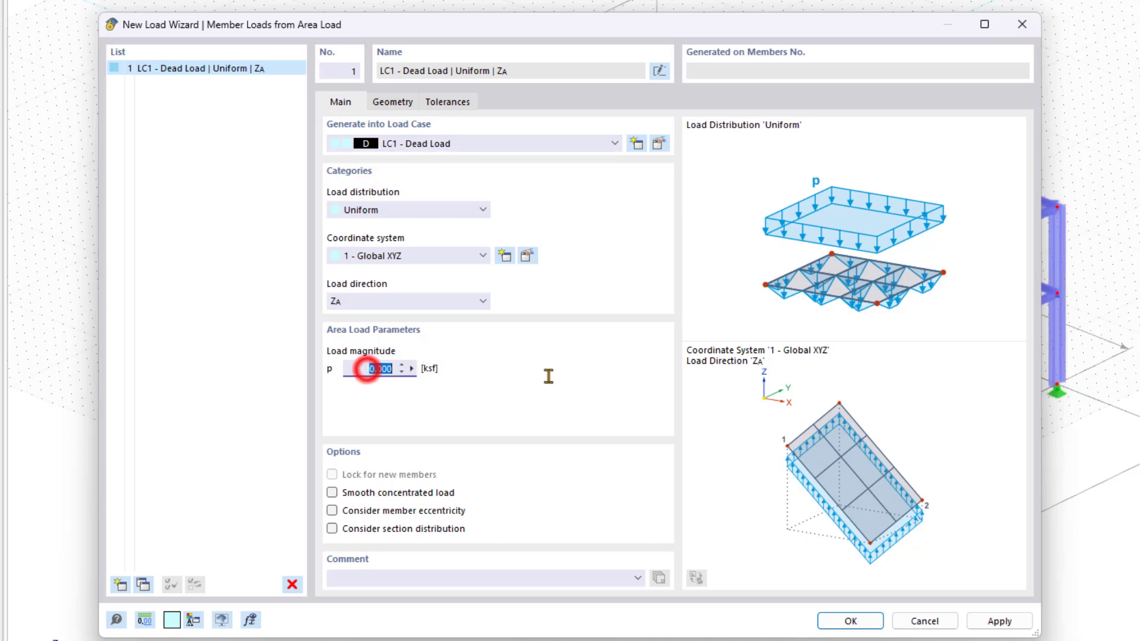
text(-0.1)
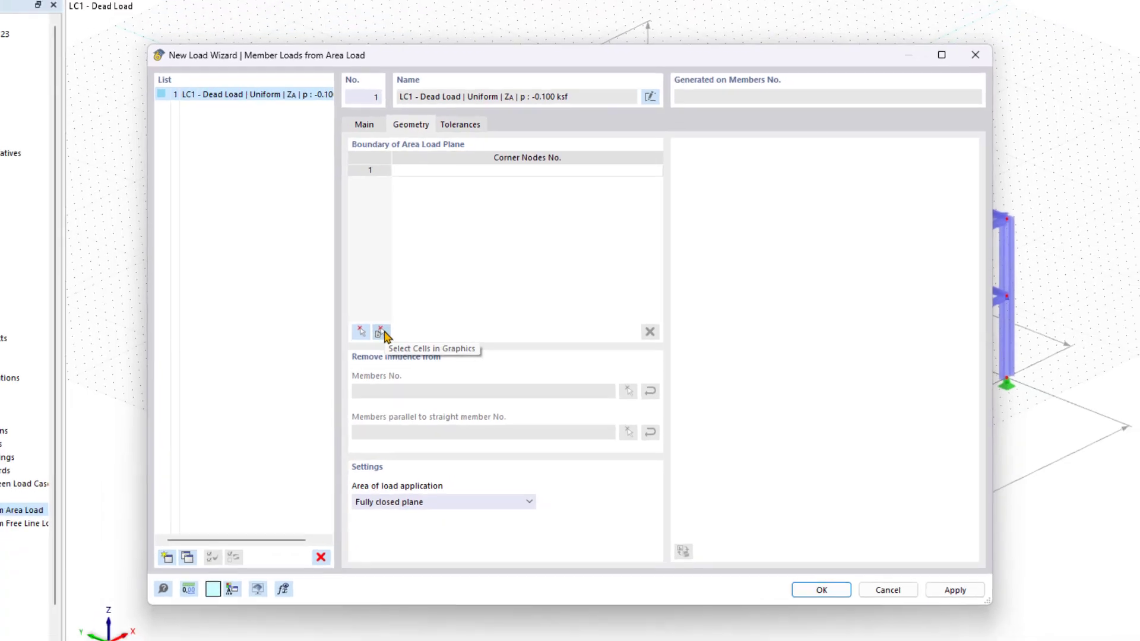
Step: Define the area load boundary by selecting all cells of the frame graphically, without considering lines for cell detection
click(360, 334)
drag(766, 98, 338, 381)
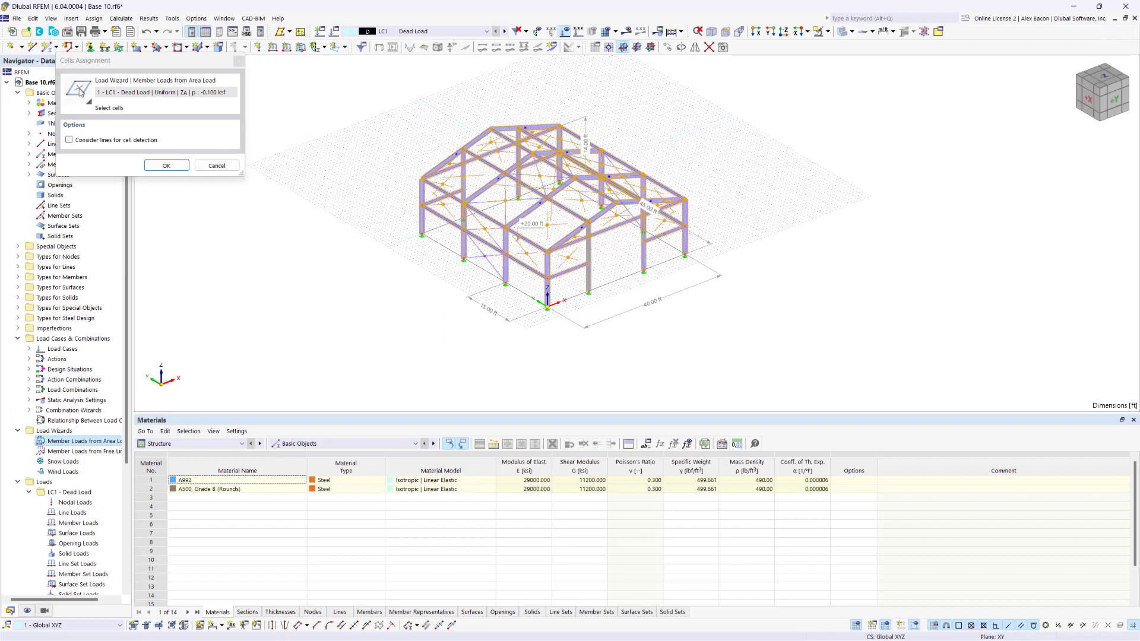
scroll(537, 178, up, 5)
ctrl+middle_drag(616, 218, 469, 248)
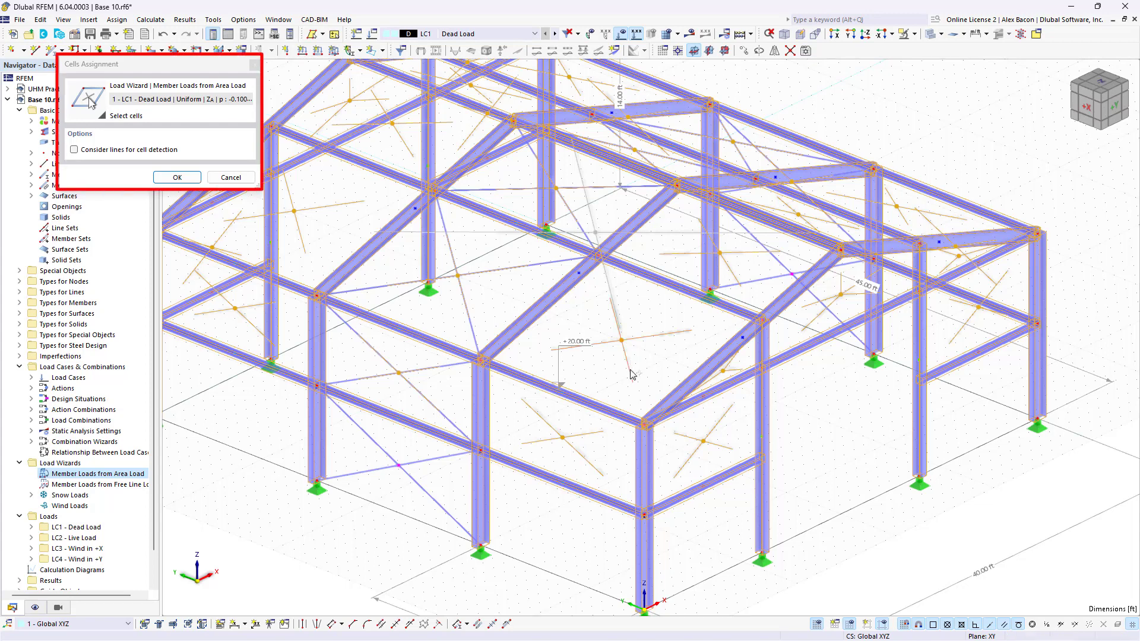
click(180, 178)
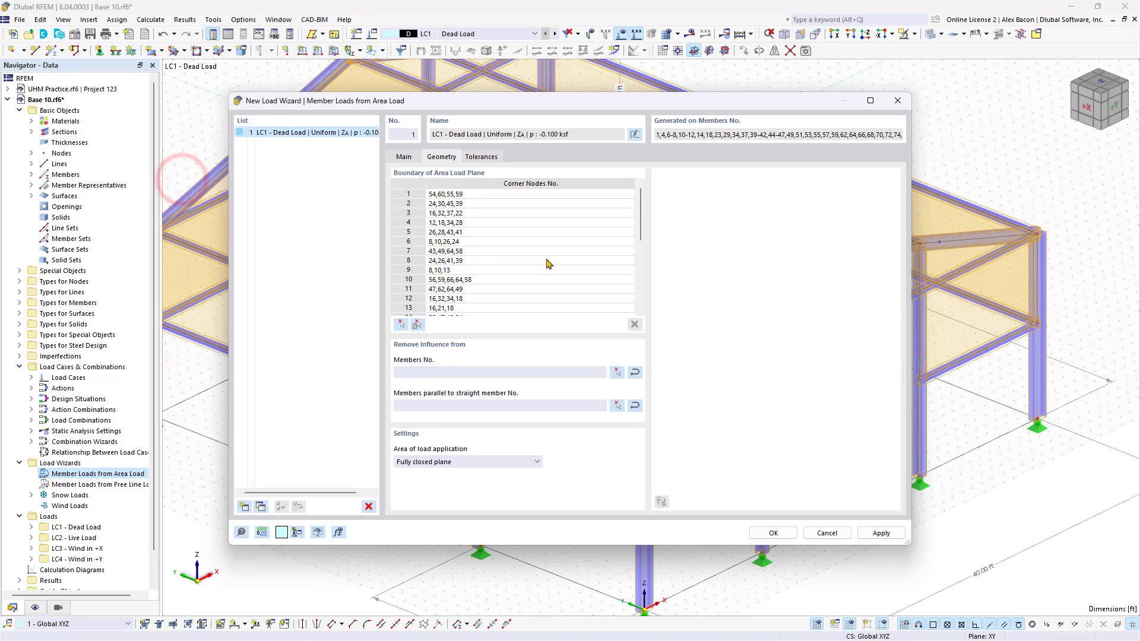
Step: Remove the area load's influence from members parallel to members 6, 11 and 109, and generate the loads
scroll(545, 261, down, 5)
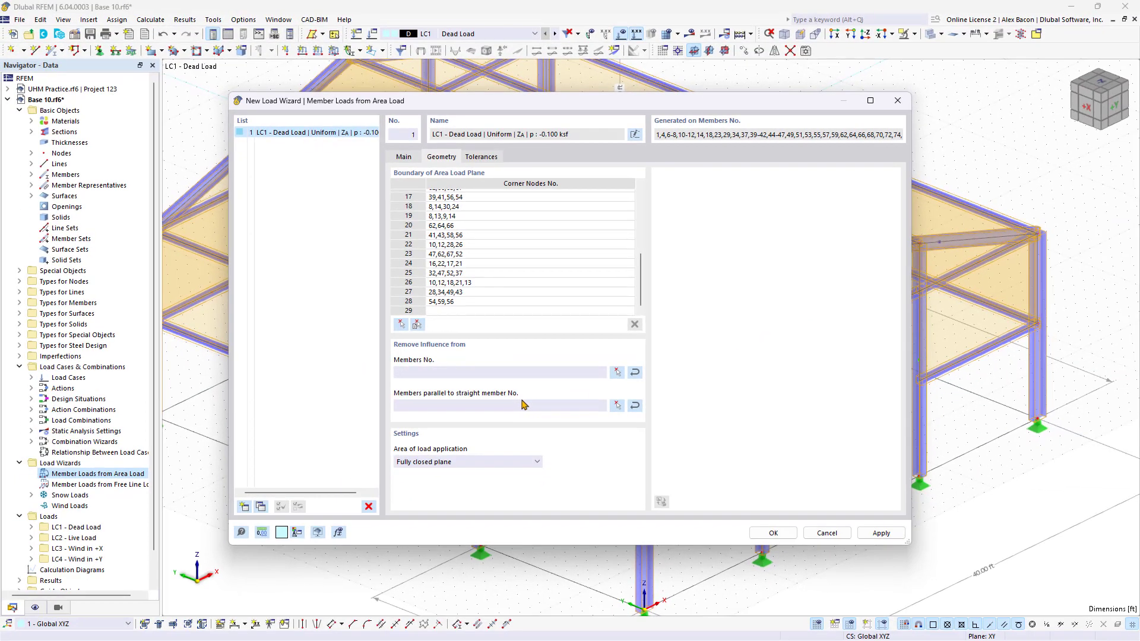
click(616, 406)
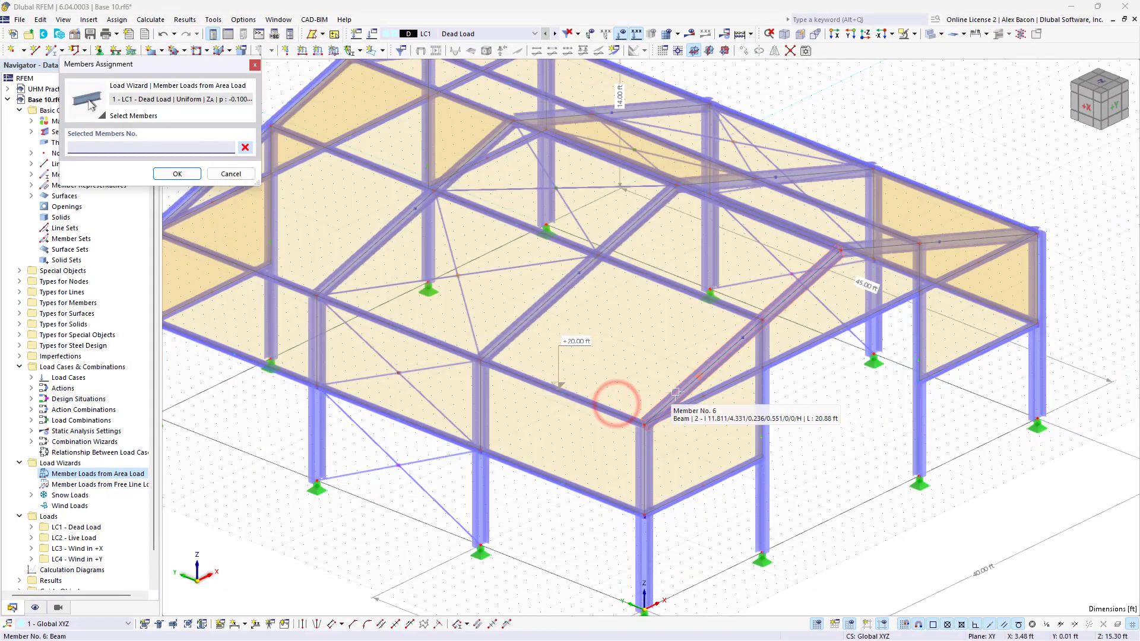
scroll(620, 382, up, 3)
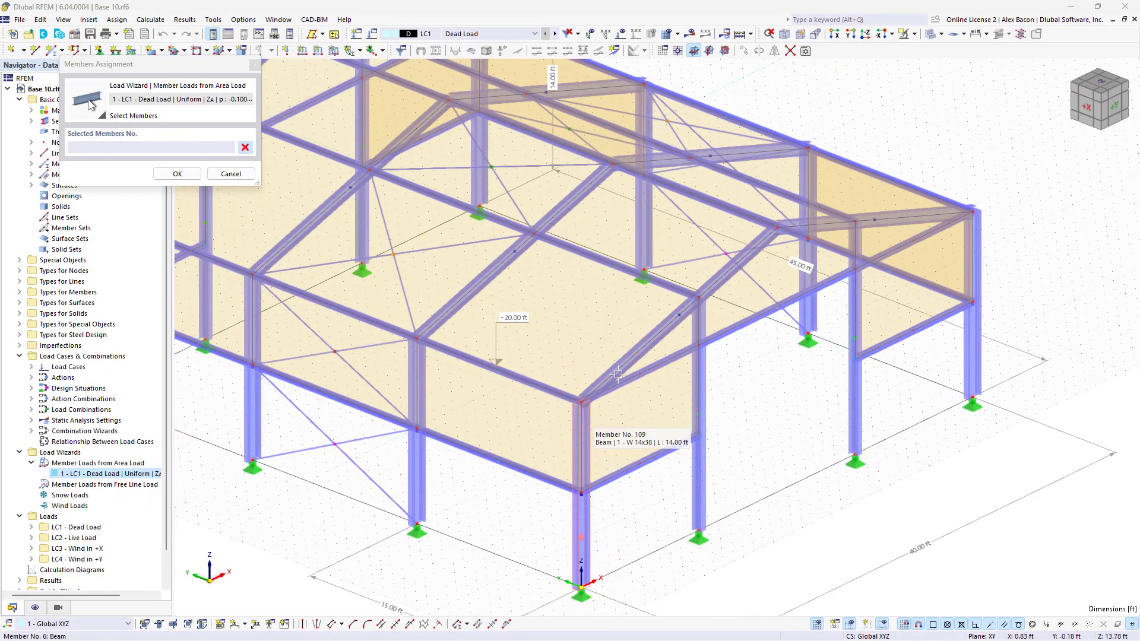
click(615, 371)
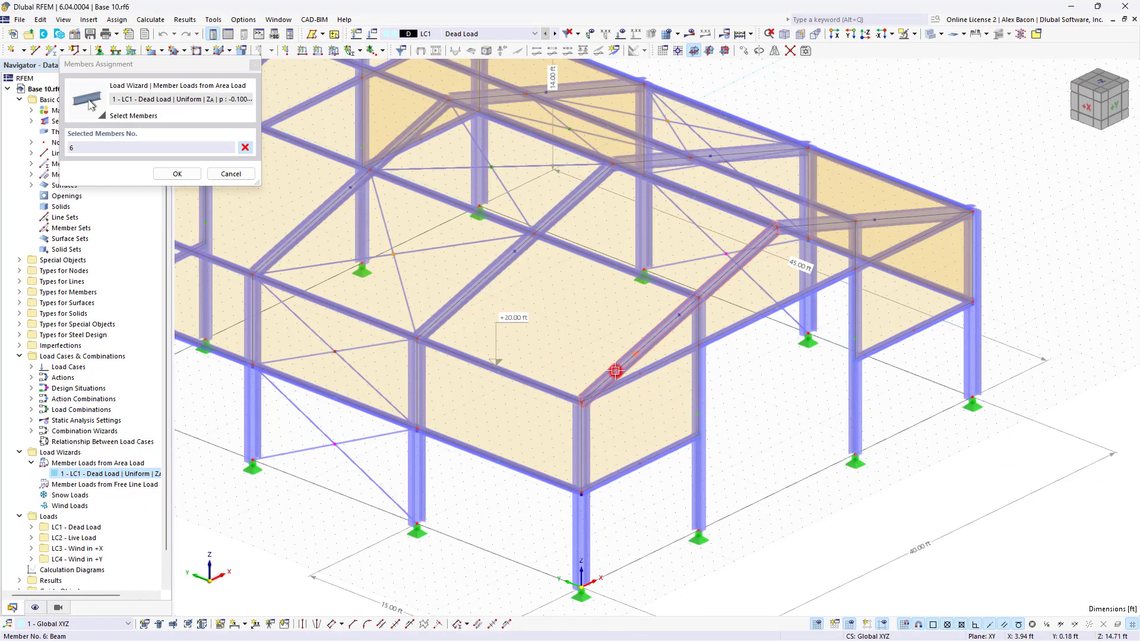
click(877, 218)
click(586, 434)
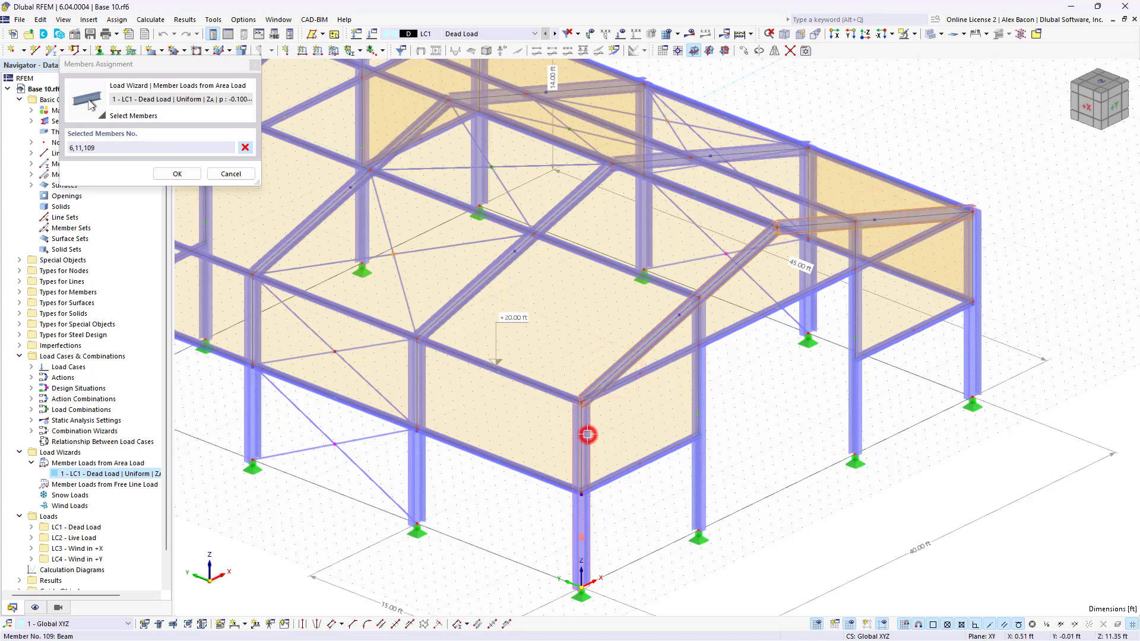
click(187, 178)
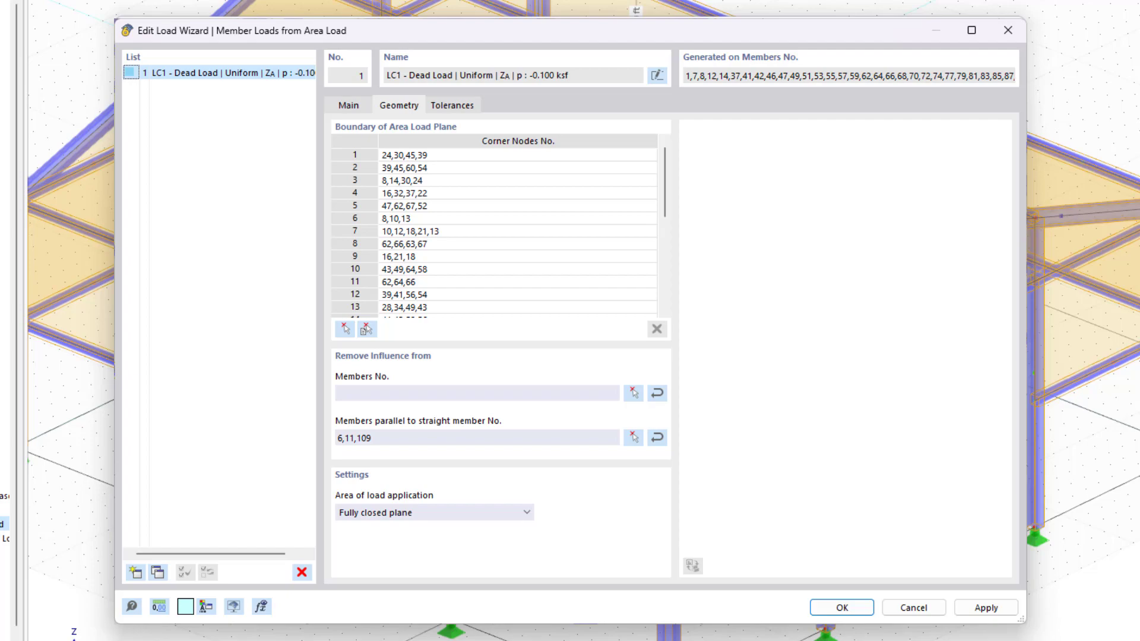
click(864, 608)
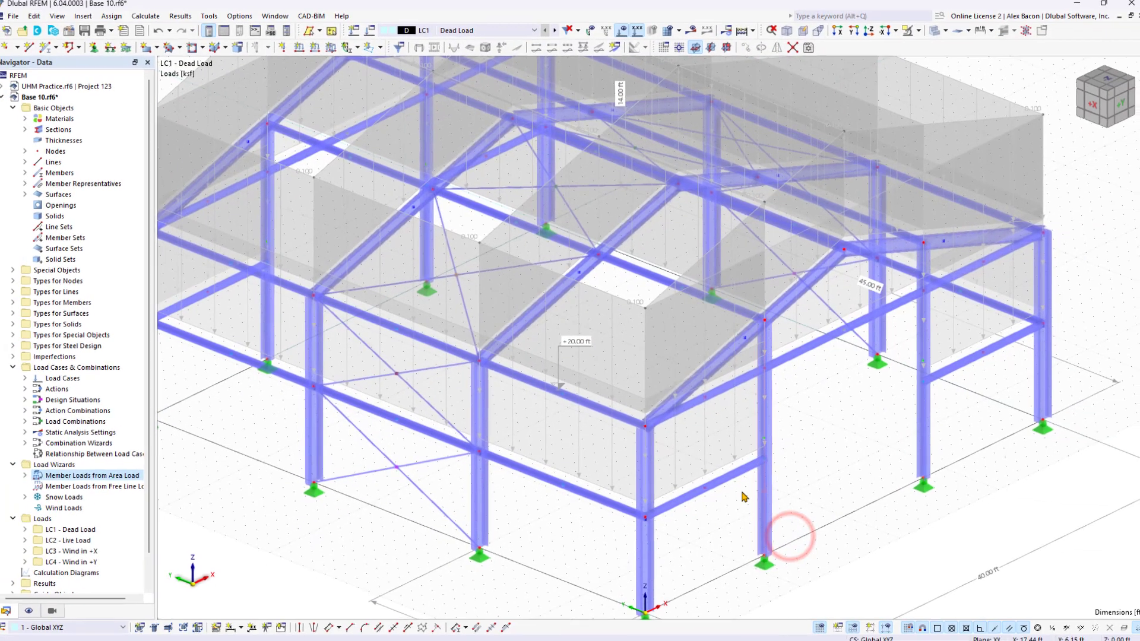
Step: Display the area load separately as individual member loads
scroll(741, 493, down, 4)
middle_drag(741, 492, 691, 472)
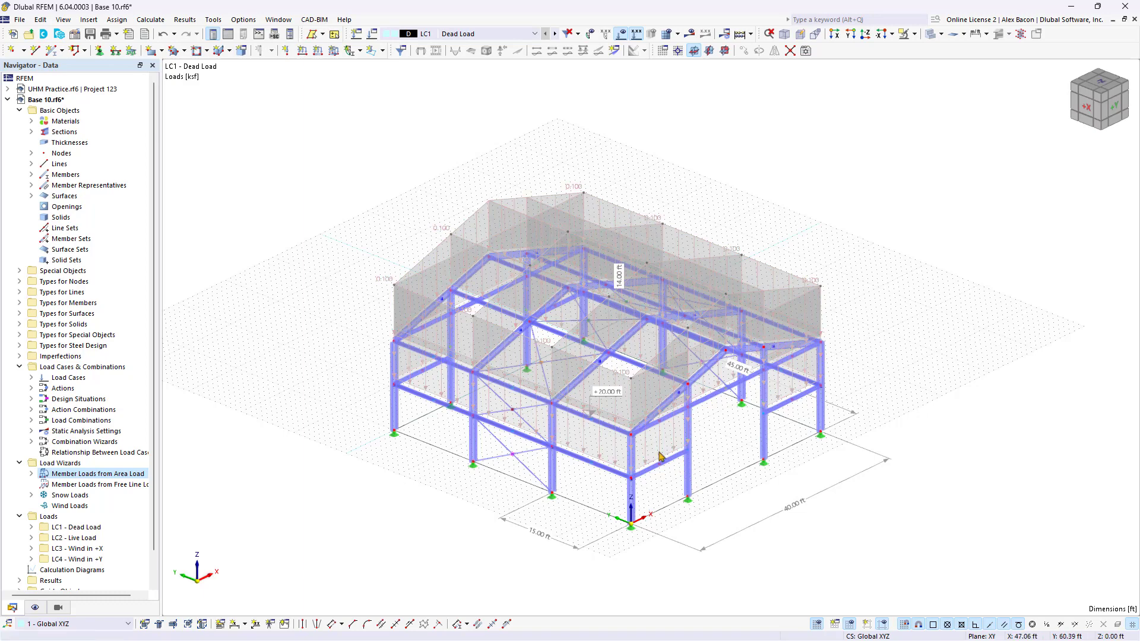
right_click(395, 285)
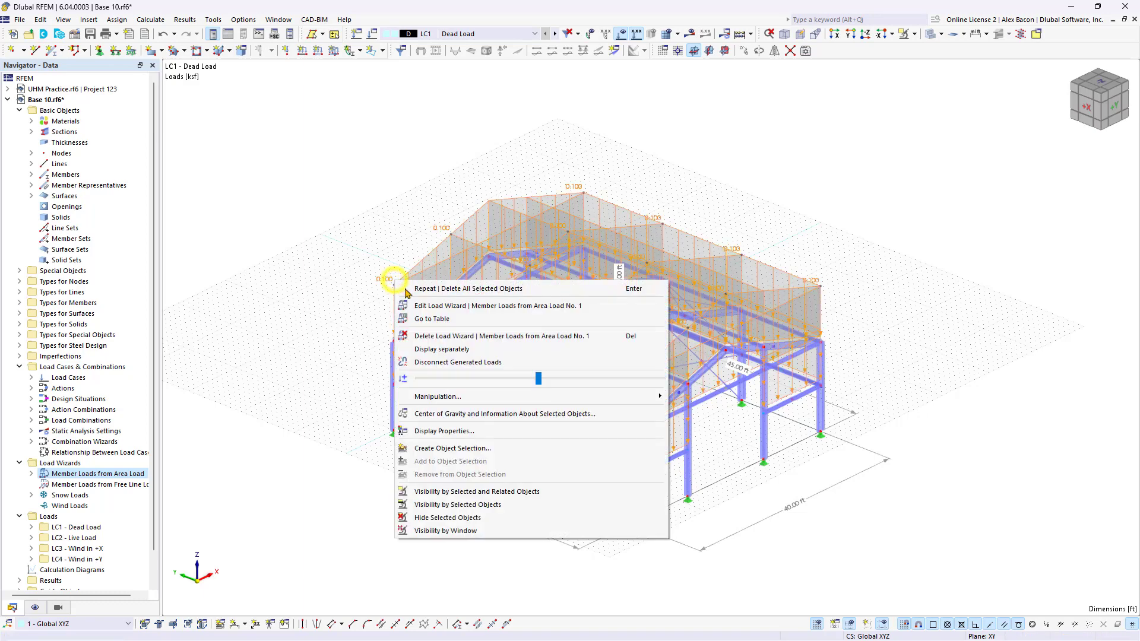
click(476, 333)
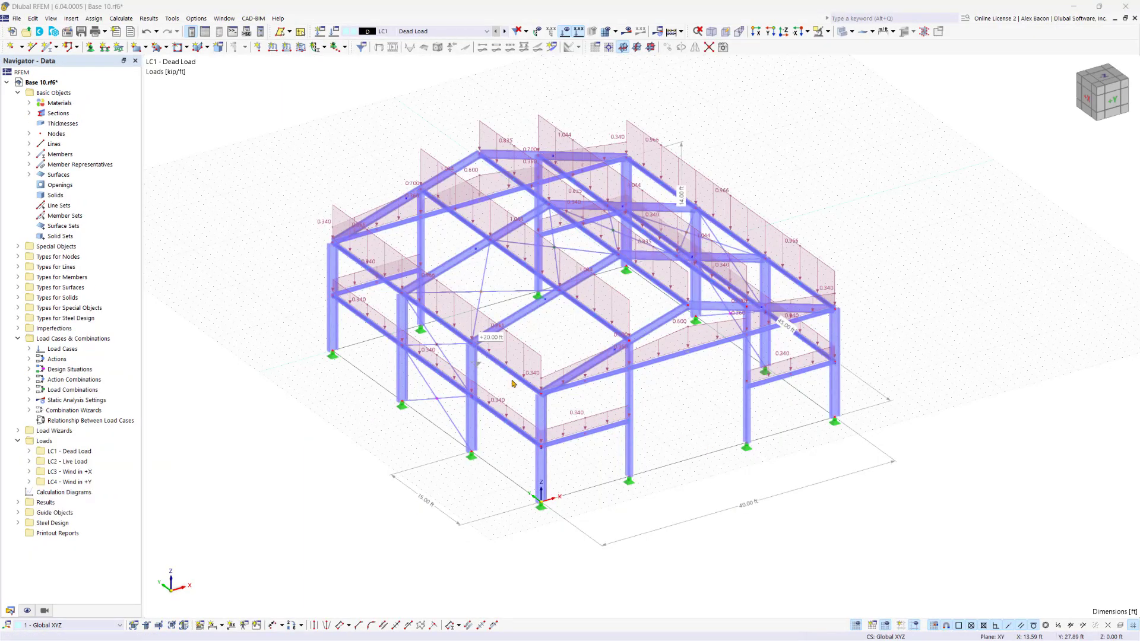
Step: Hide the load values, and switch the display of loads off and on again
click(577, 31)
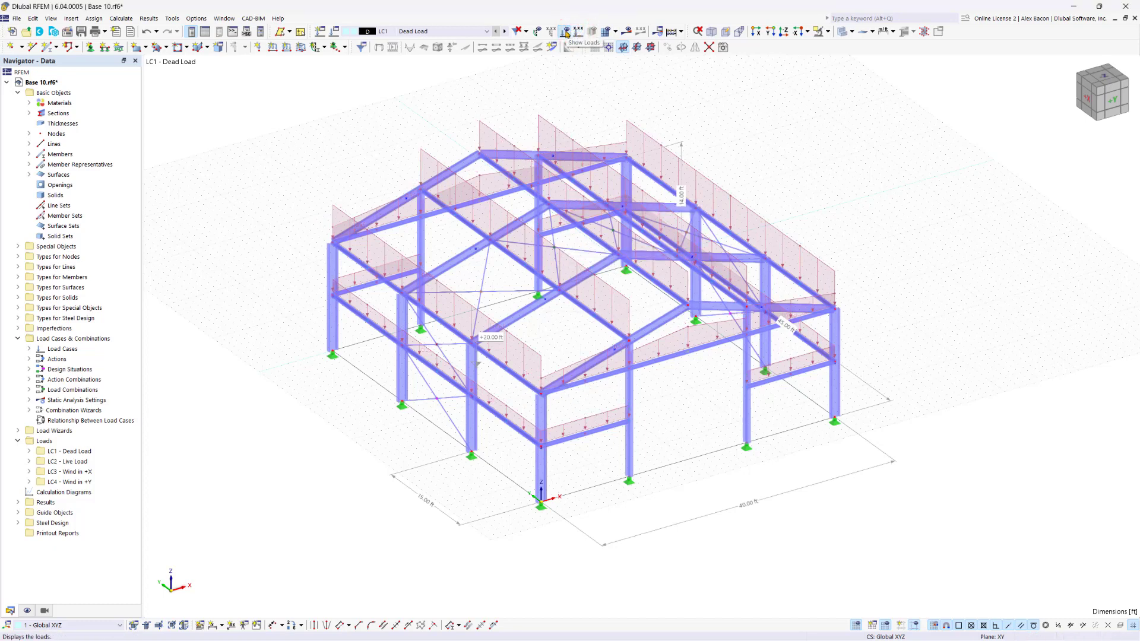
click(565, 30)
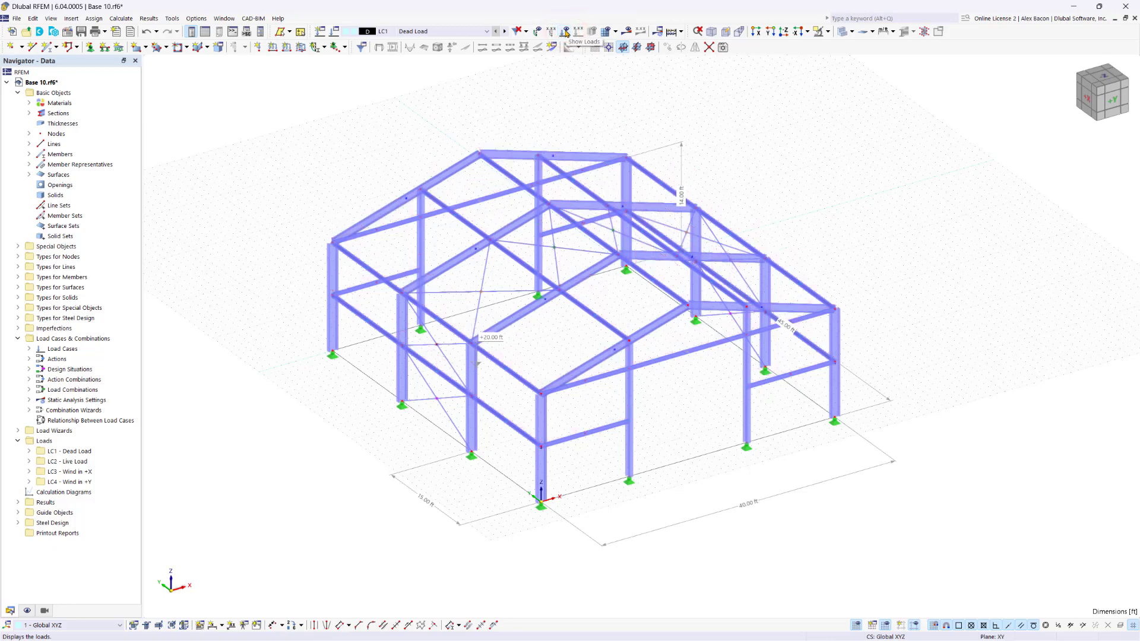
click(566, 32)
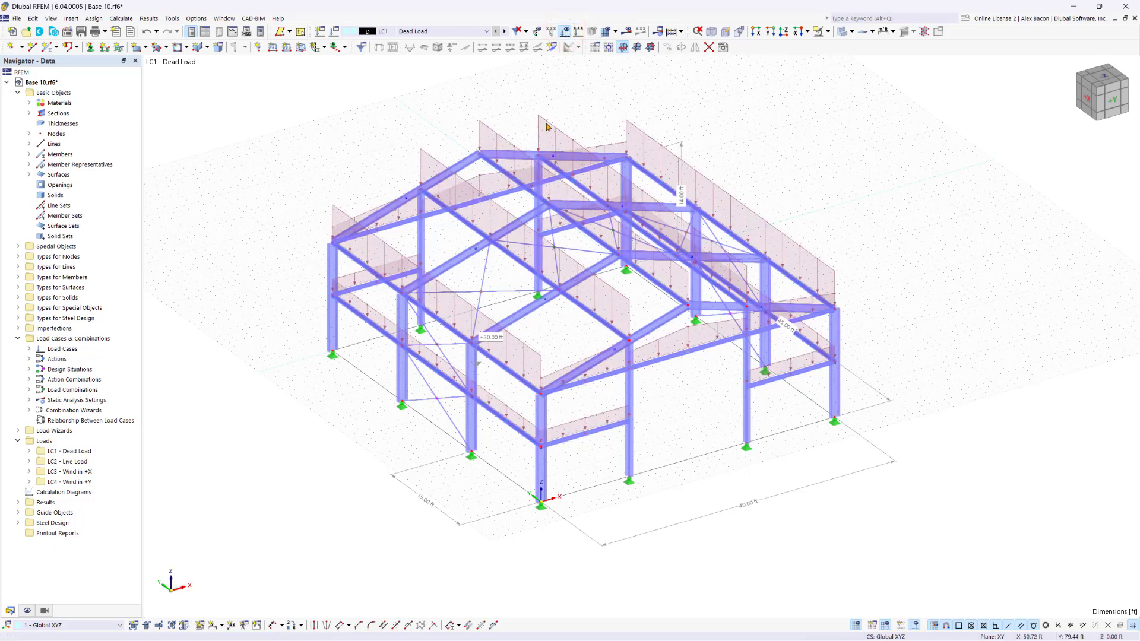
Step: Turn off the separate display of the generated member loads to show the area load
right_click(548, 122)
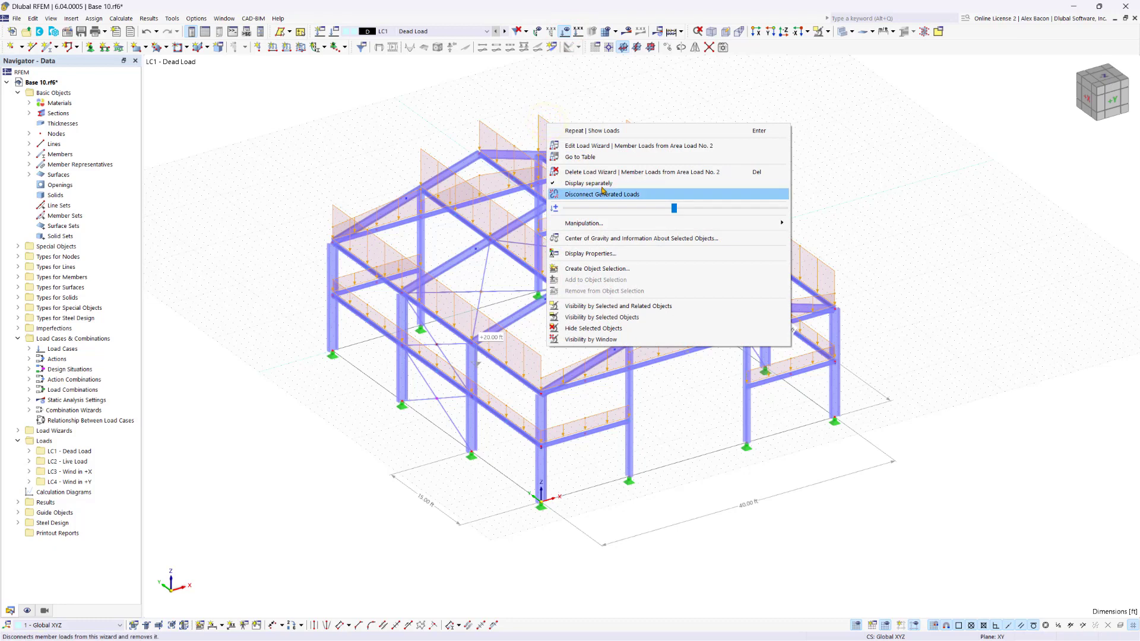
click(602, 188)
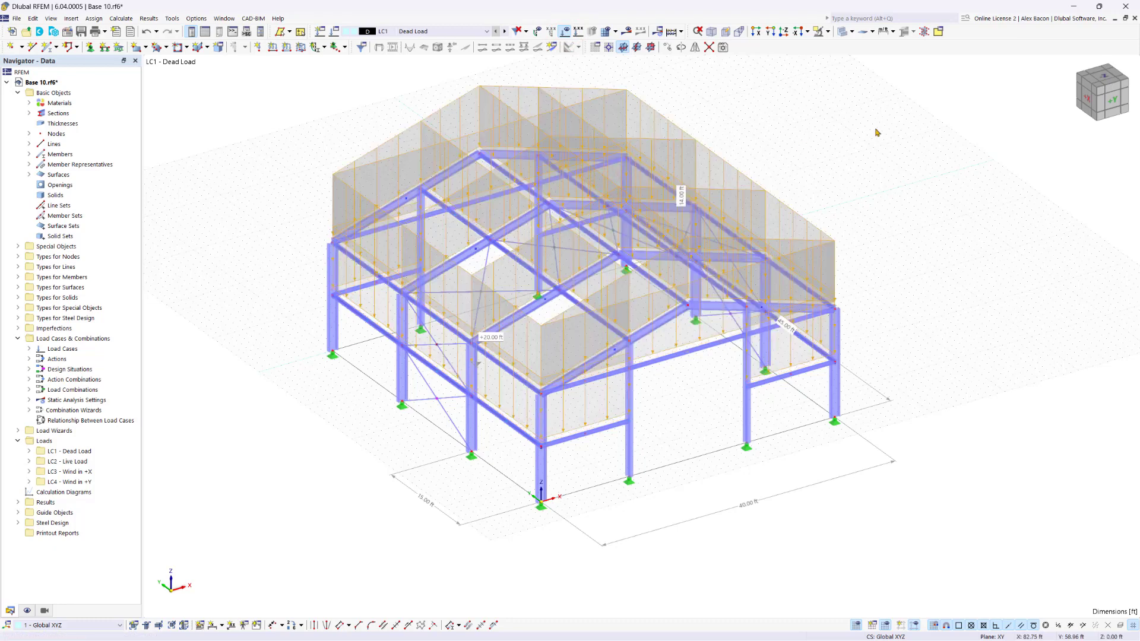